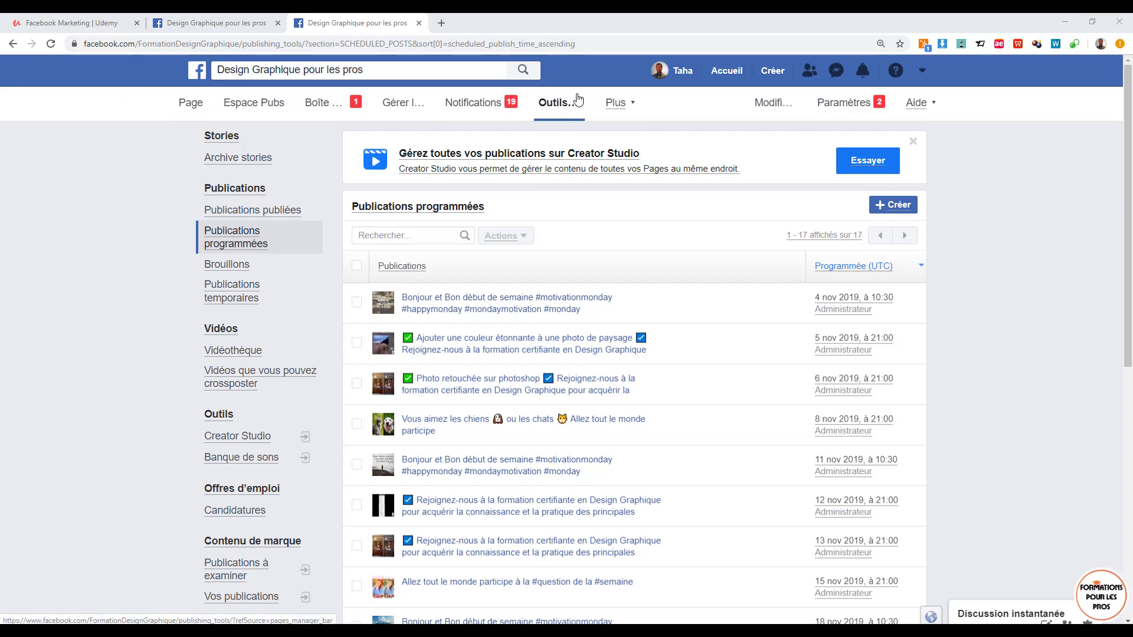
- Create a new page post from the scheduled publications with the slideshow (Créer un diaporama) photo option
left_click(223, 239)
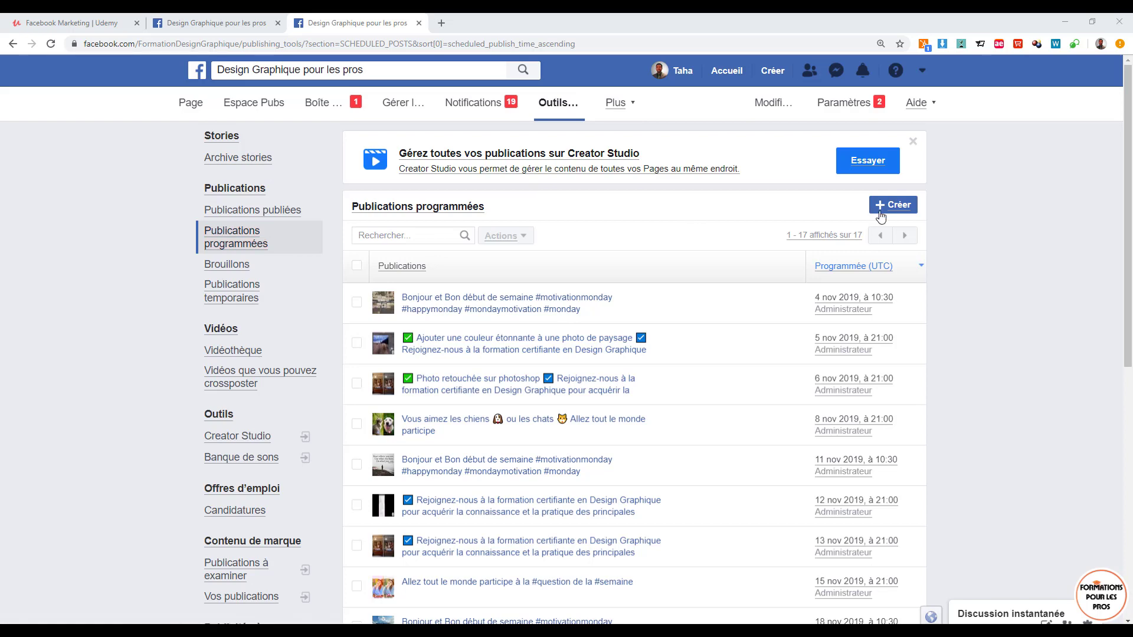
left_click(894, 205)
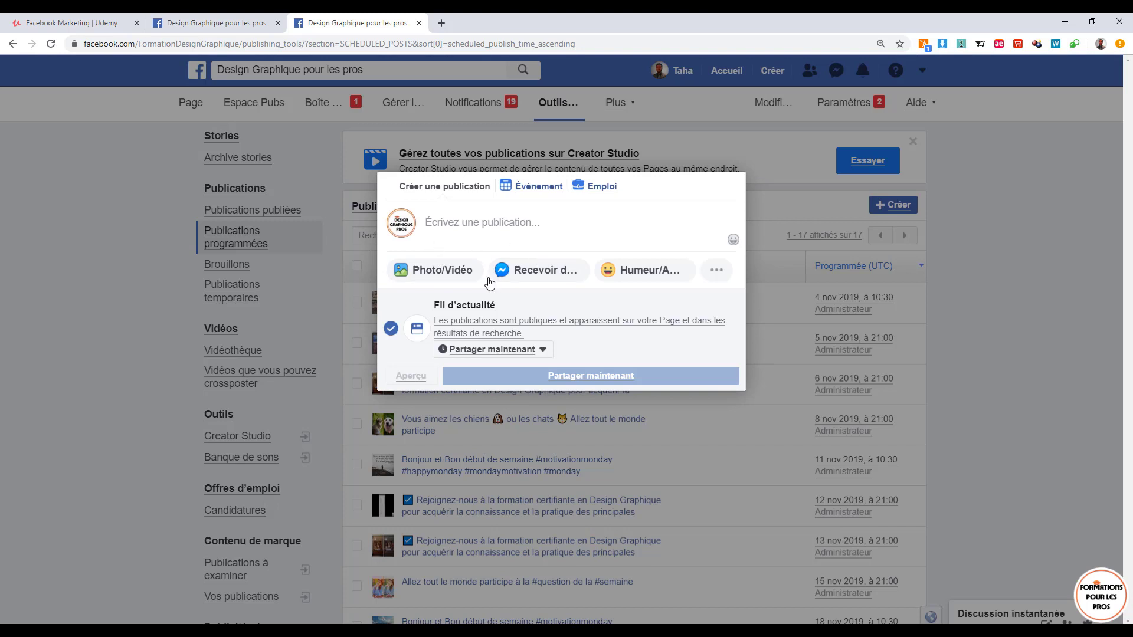
left_click(444, 277)
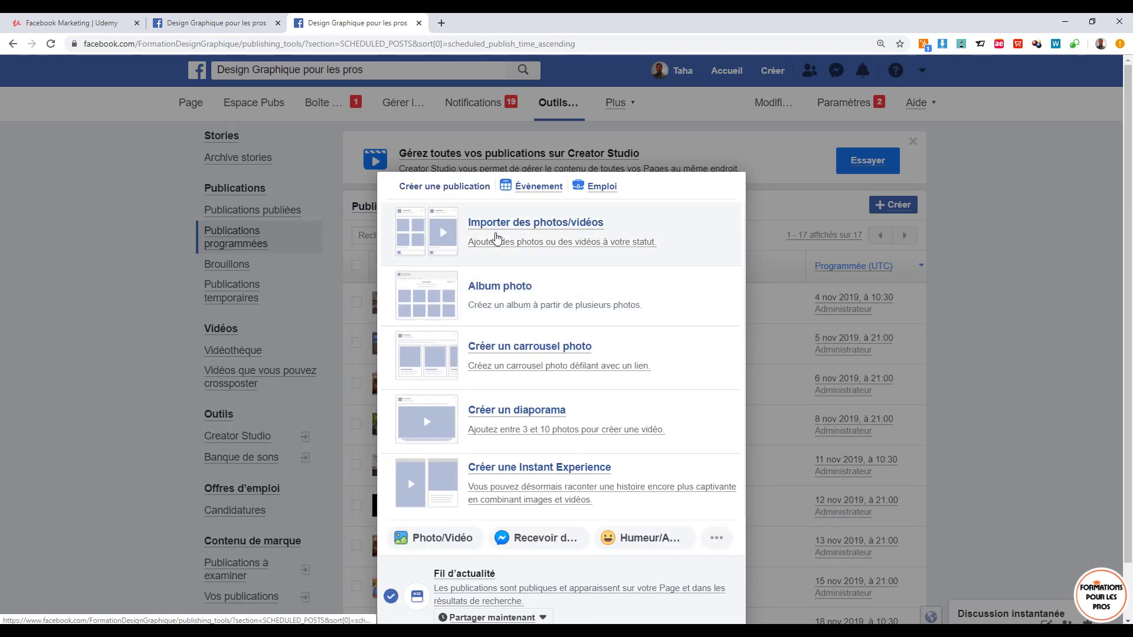
left_click(512, 428)
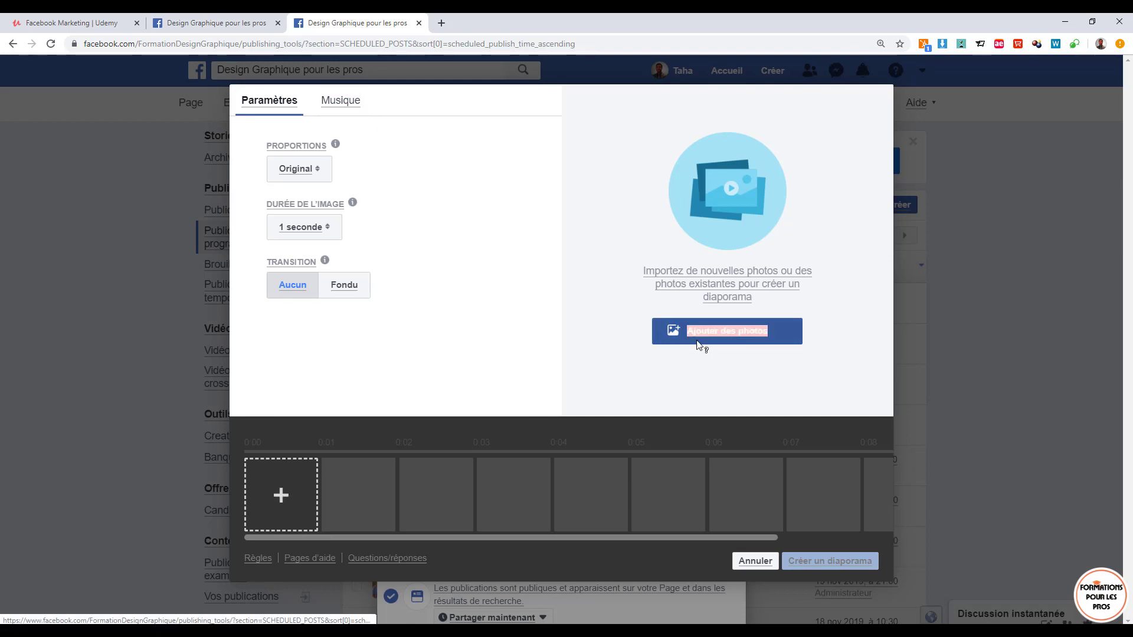
- Select the first six photos of the "Photoshop - Raccourcis clavier" album for the slideshow, from the PS cover to ALT + SHIFT + CTRL + S
left_click(277, 496)
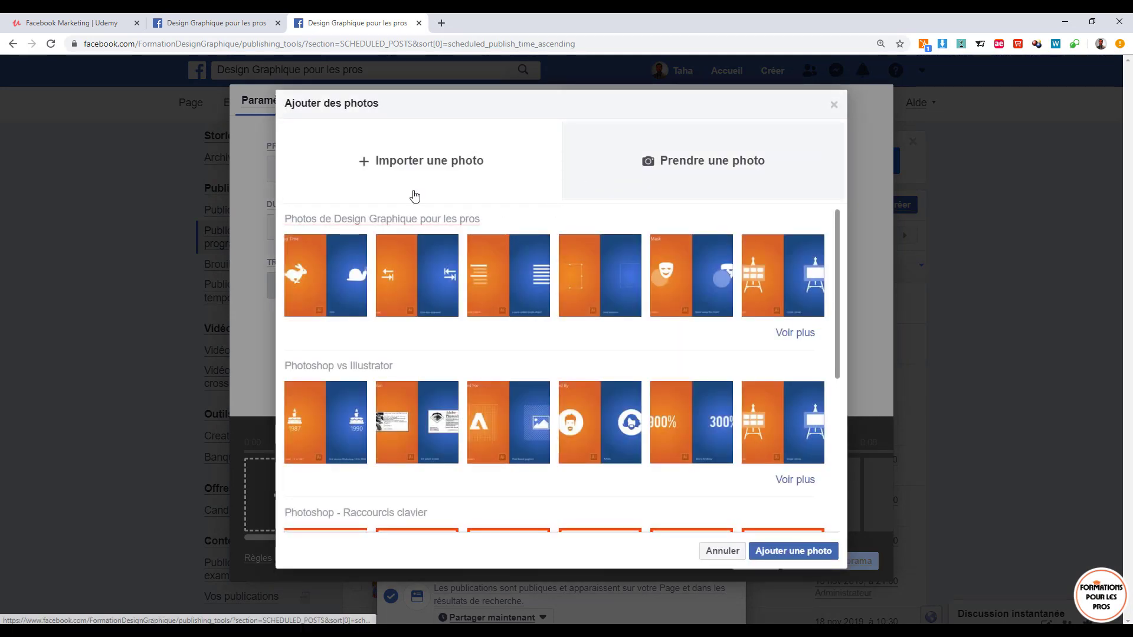
scroll(531, 388, "down", 2)
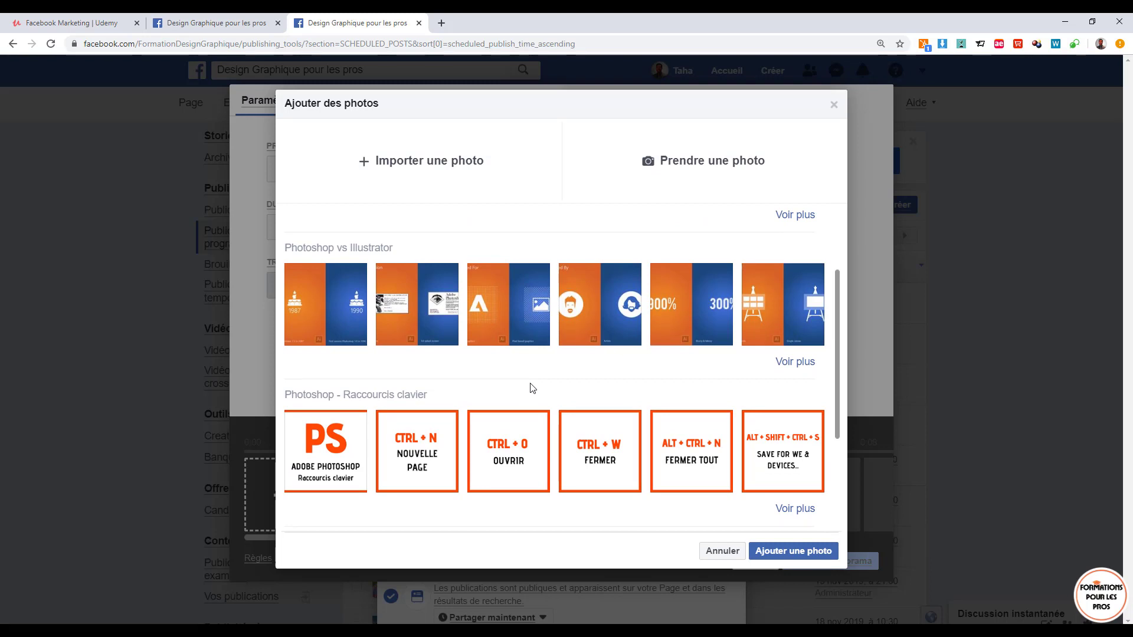
scroll(531, 388, "down", 1)
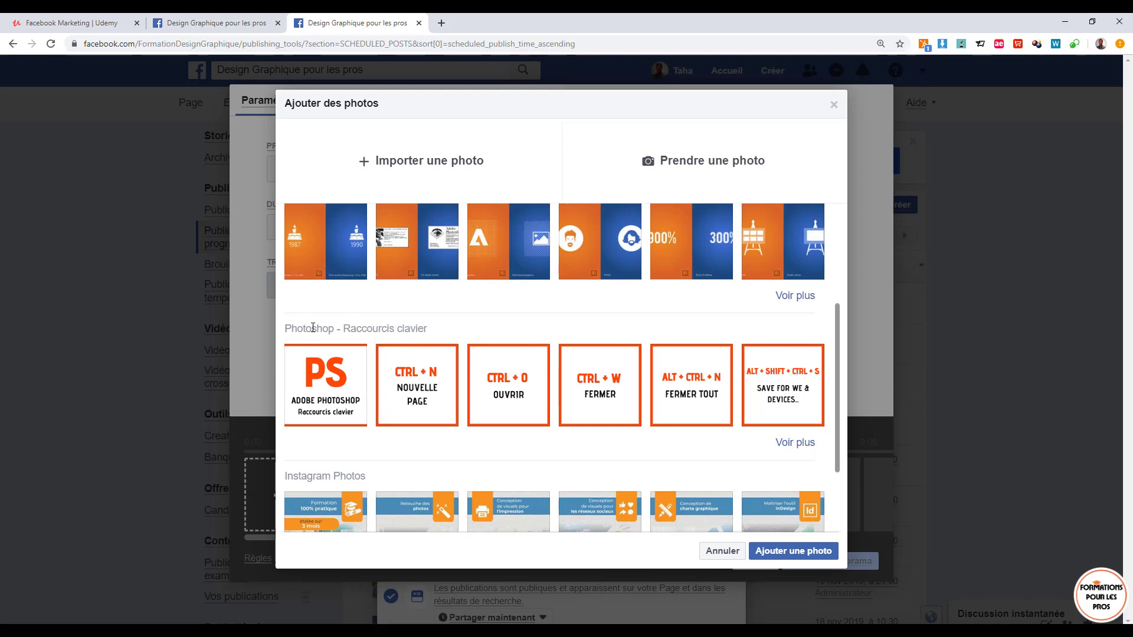
left_click(314, 397)
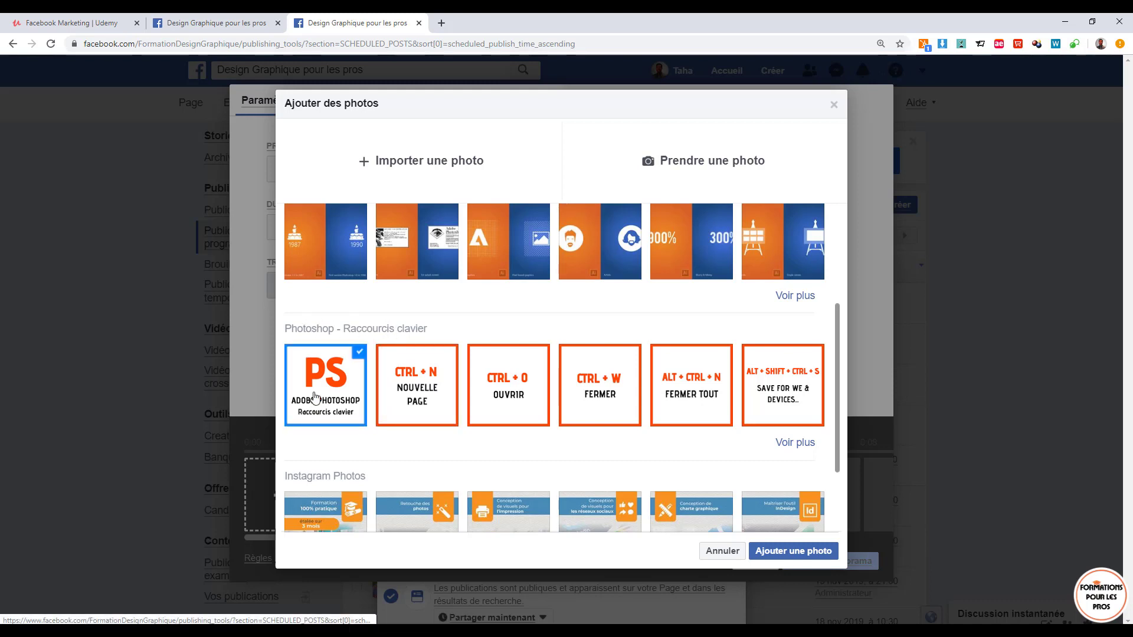
left_click(441, 393)
left_click(525, 397)
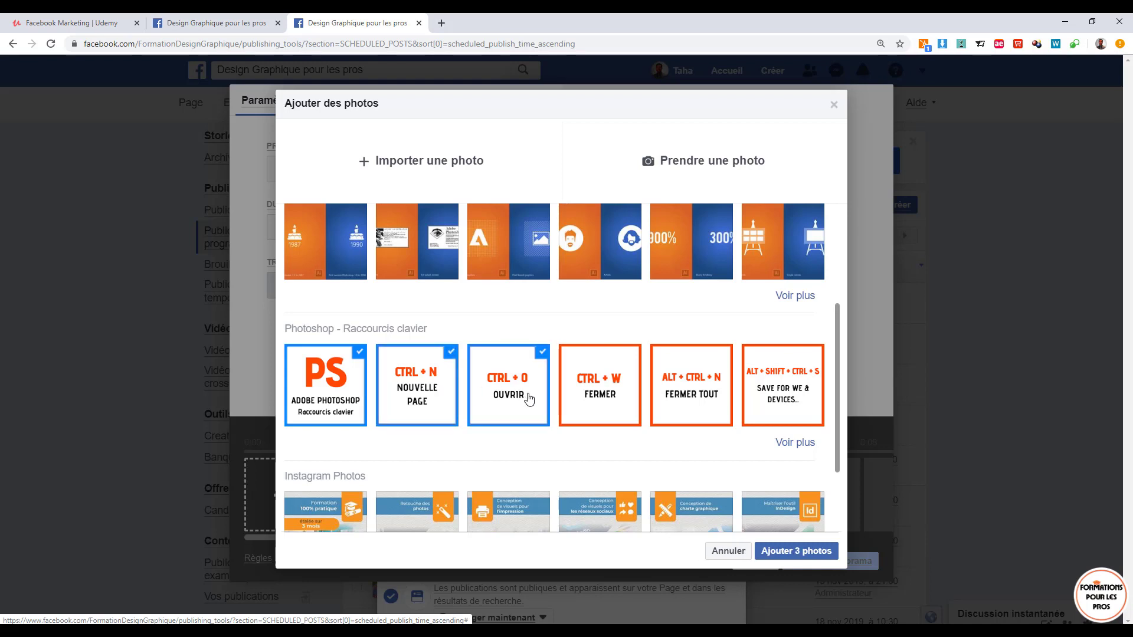
left_click(619, 396)
left_click(701, 394)
left_click(784, 388)
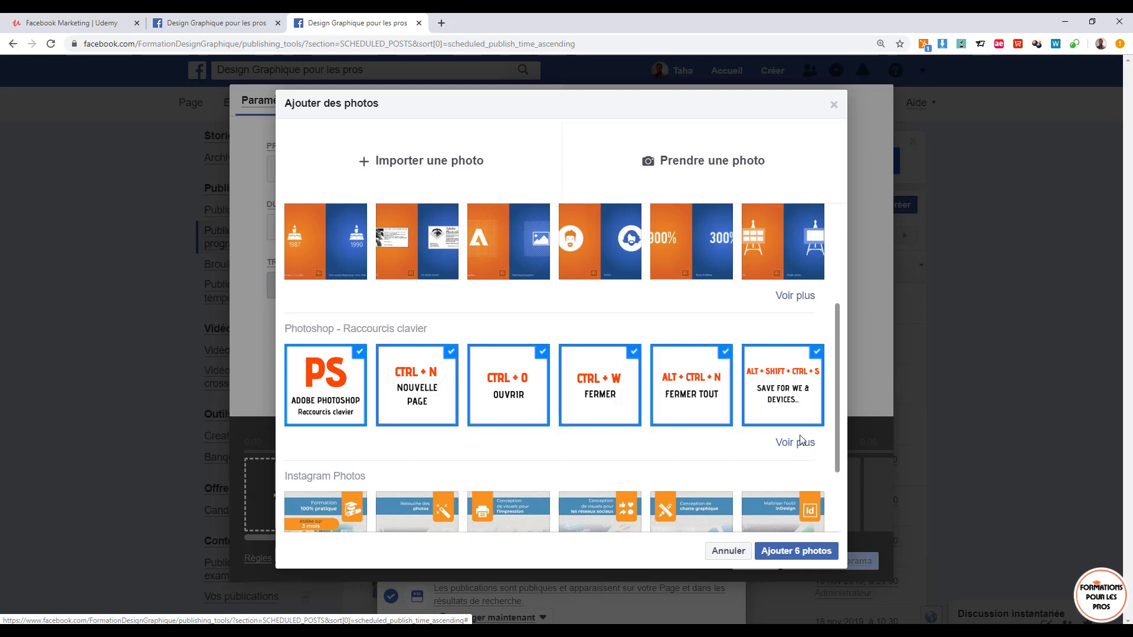
- Show more of the "Photoshop - Raccourcis clavier" album and also select its second row, from ALT + SHIFT + CTRL + I to SHIFT + F5
left_click(802, 455)
scroll(649, 413, "down", 3)
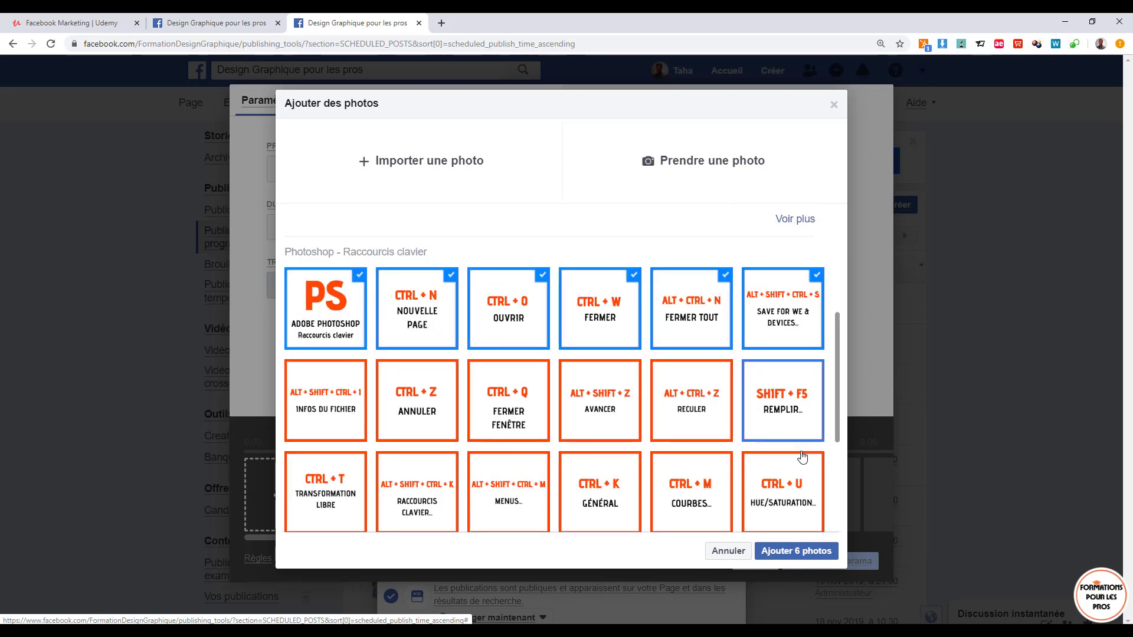
left_click(332, 335)
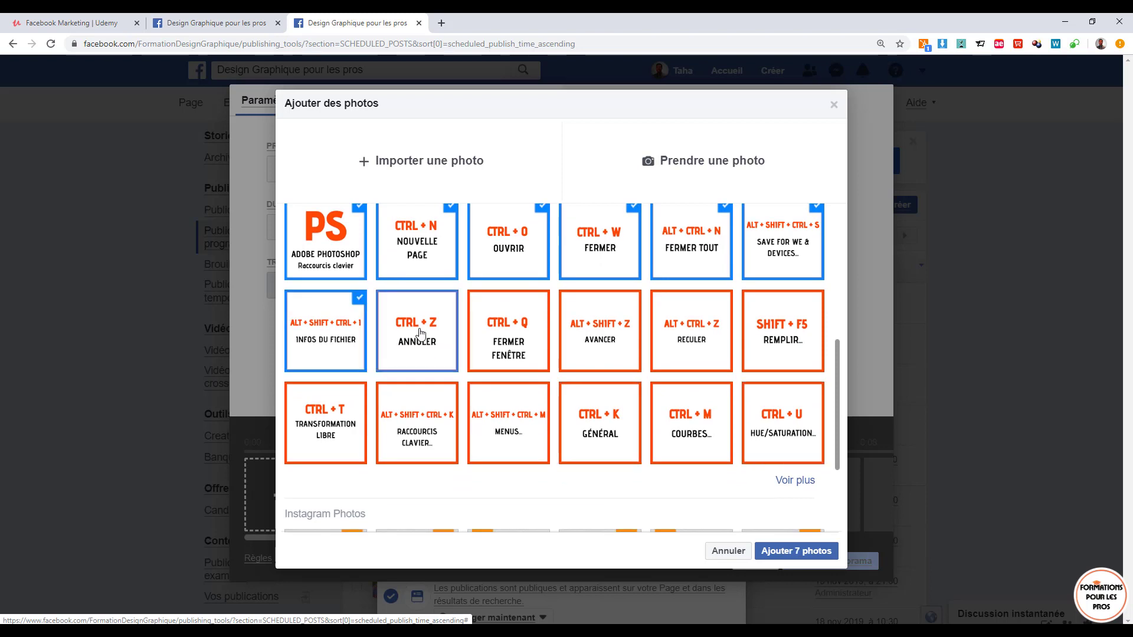
left_click(418, 335)
left_click(515, 334)
left_click(625, 346)
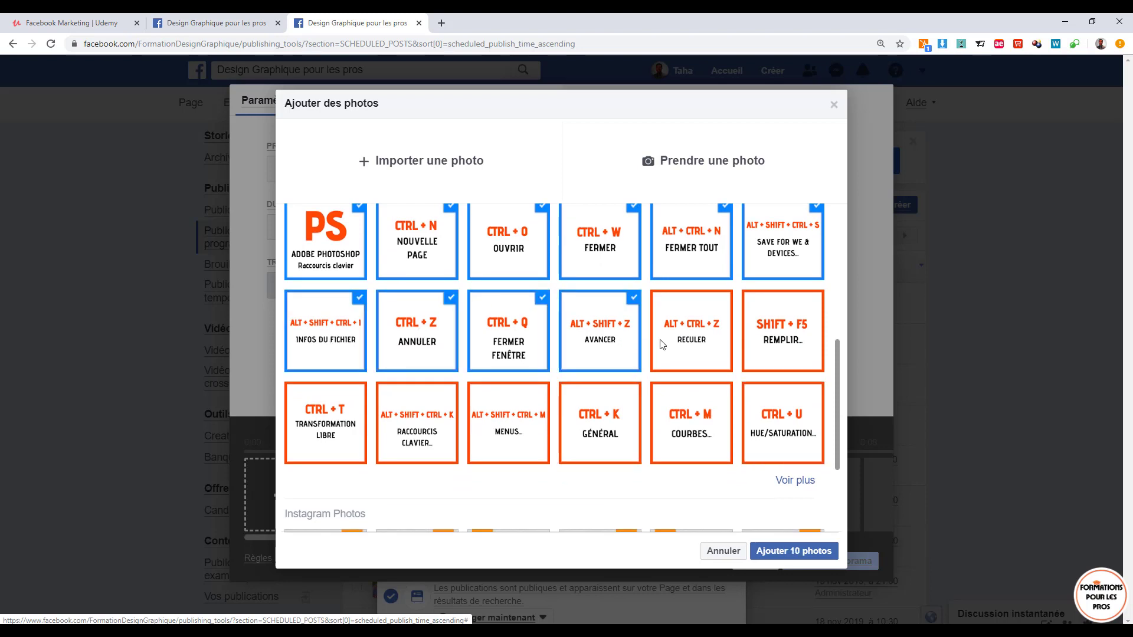
left_click(681, 345)
left_click(762, 340)
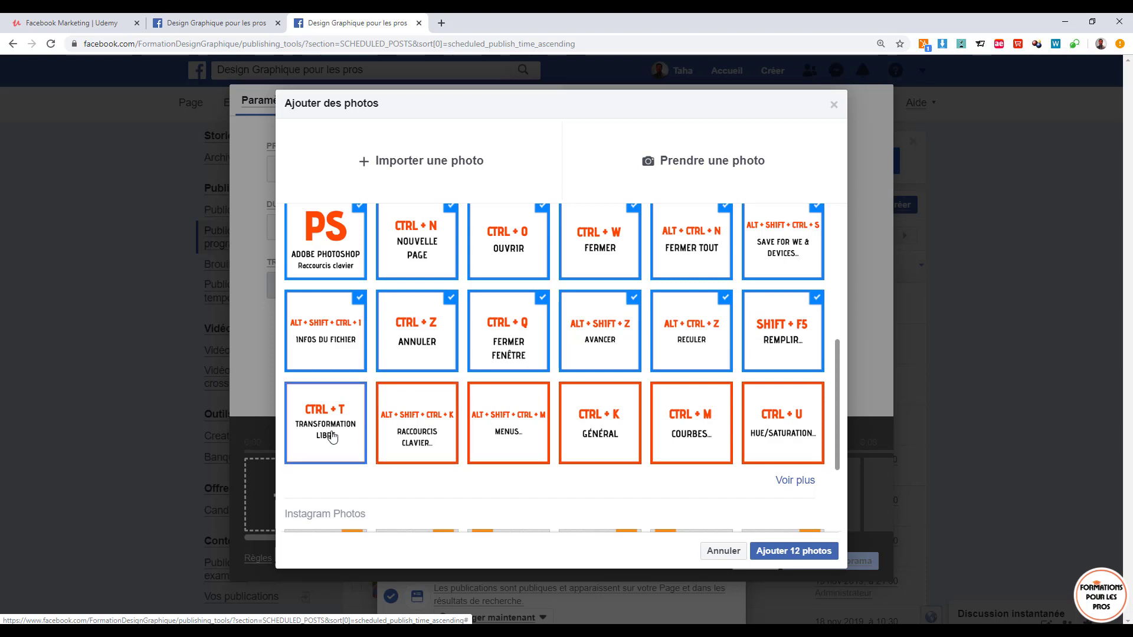
- Select the album's third row, from CTRL + T to CTRL + U, and add all 18 selected photos to the slideshow
left_click(330, 434)
left_click(445, 434)
left_click(519, 435)
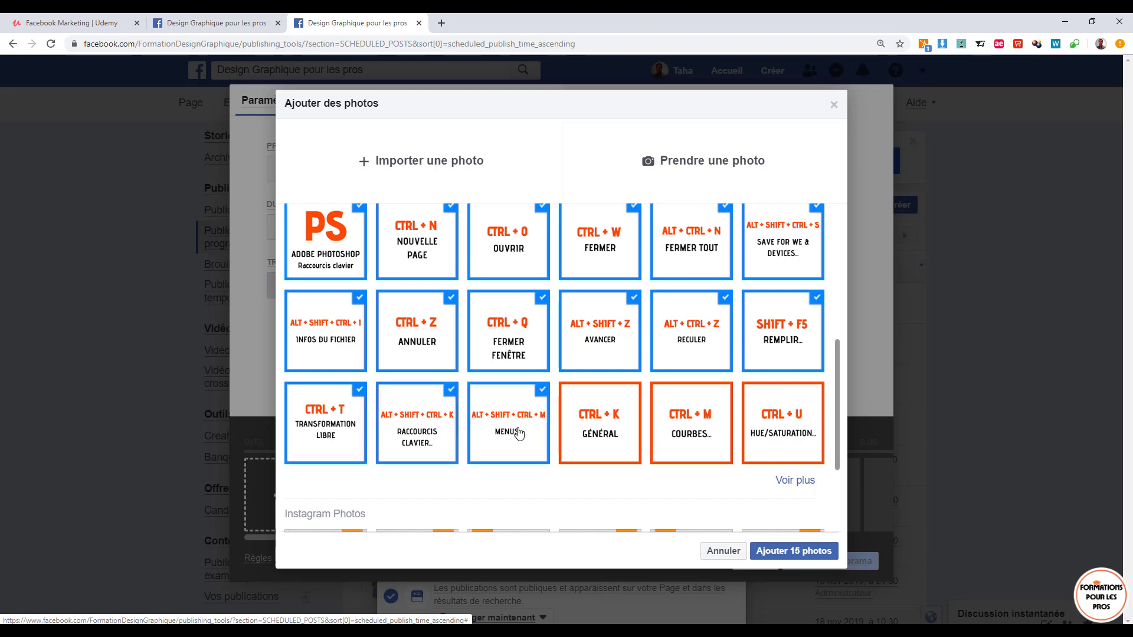
left_click(637, 424)
left_click(713, 430)
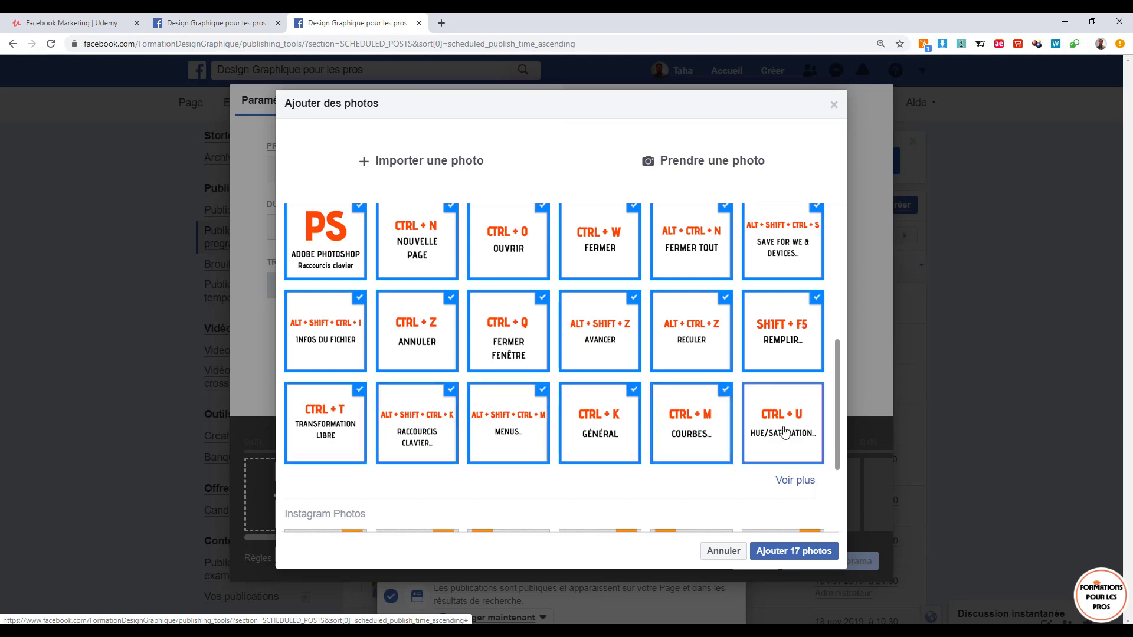
left_click(785, 431)
left_click(779, 552)
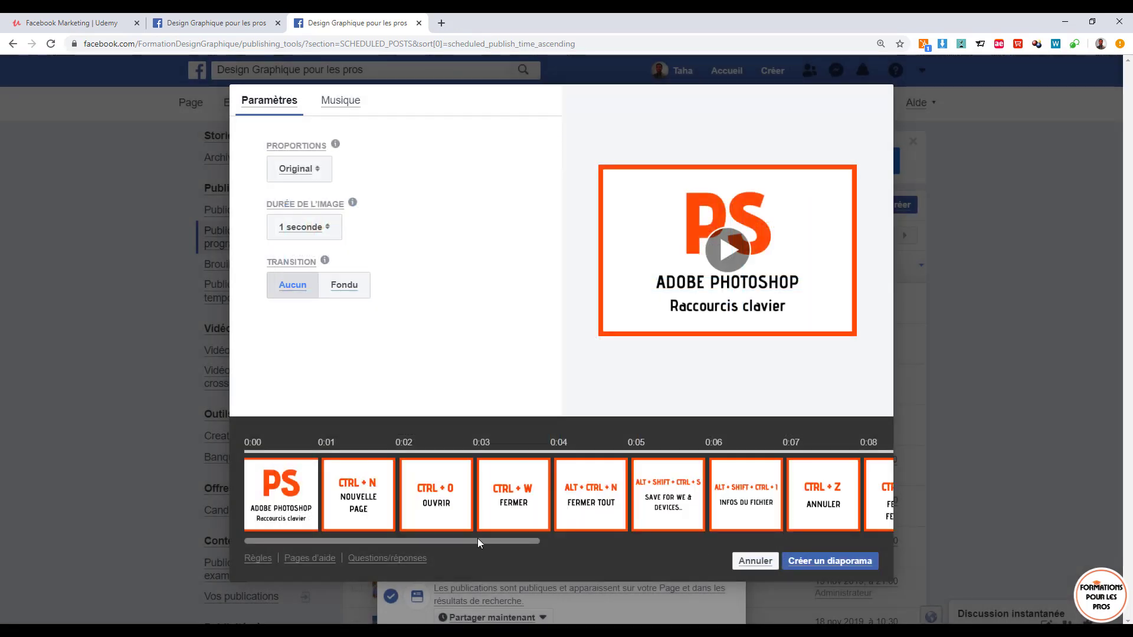
left_click_drag(477, 540, 768, 539)
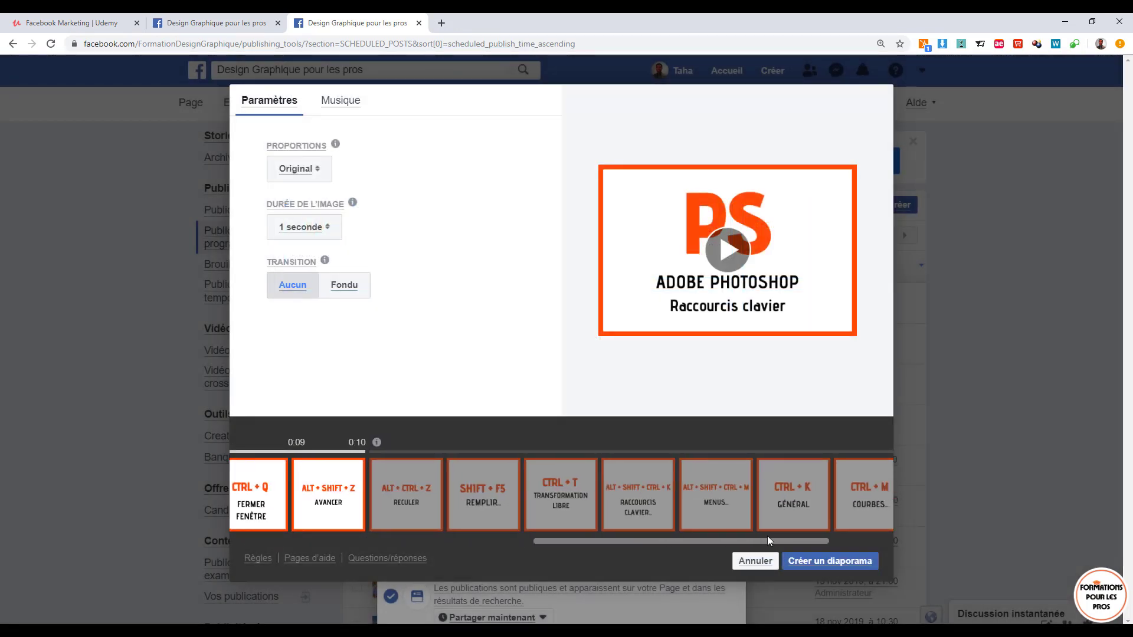
left_click_drag(767, 536, 229, 531)
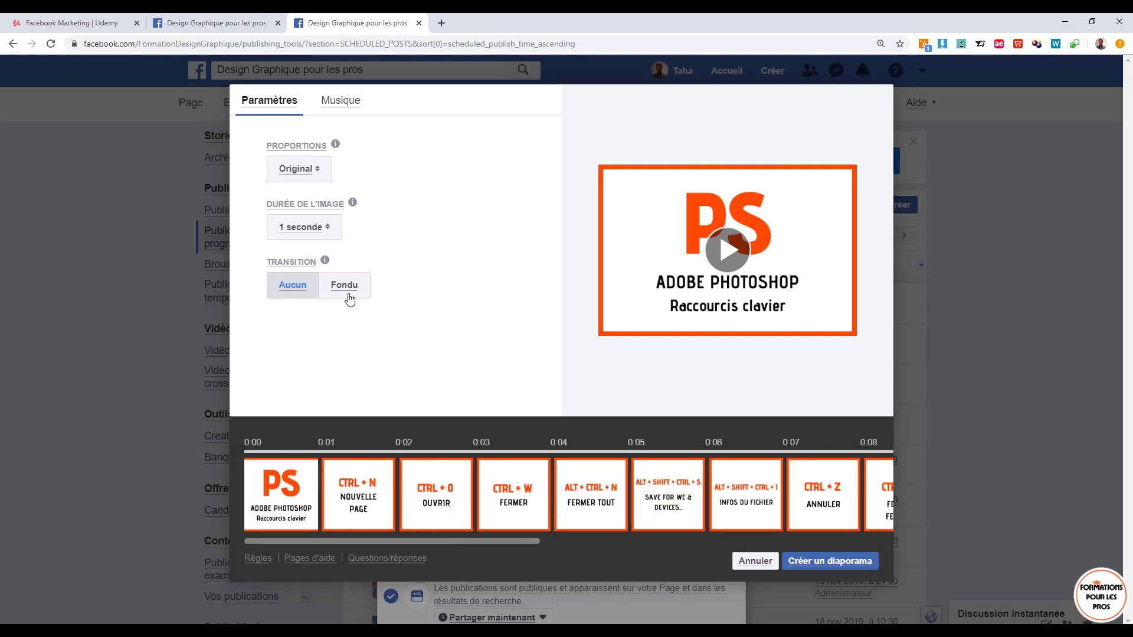
left_click(317, 173)
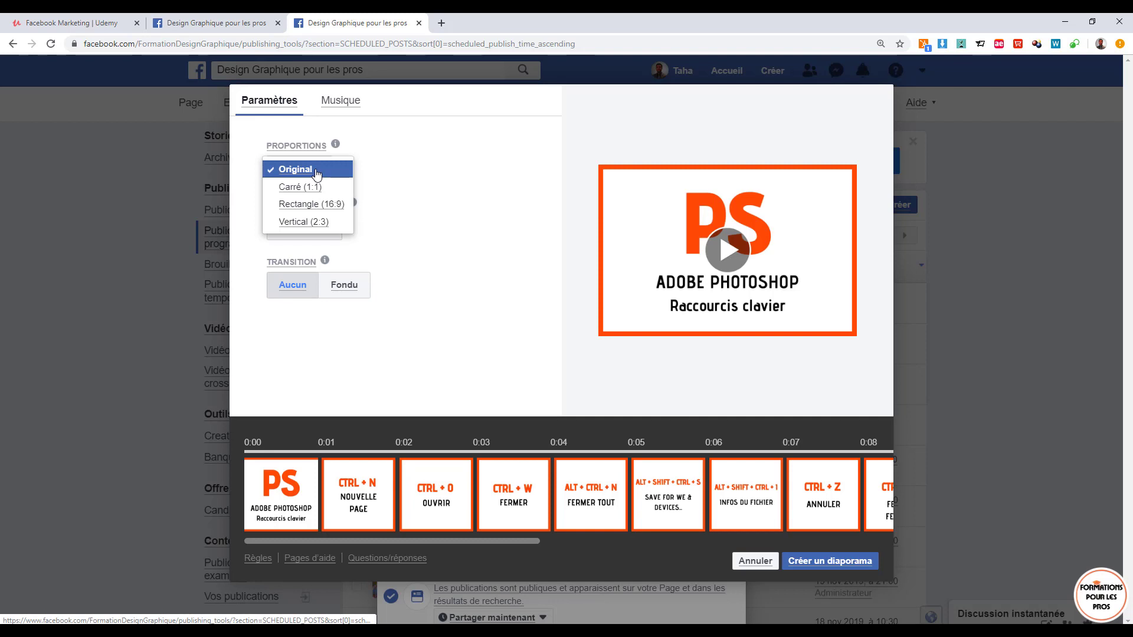
left_click(421, 175)
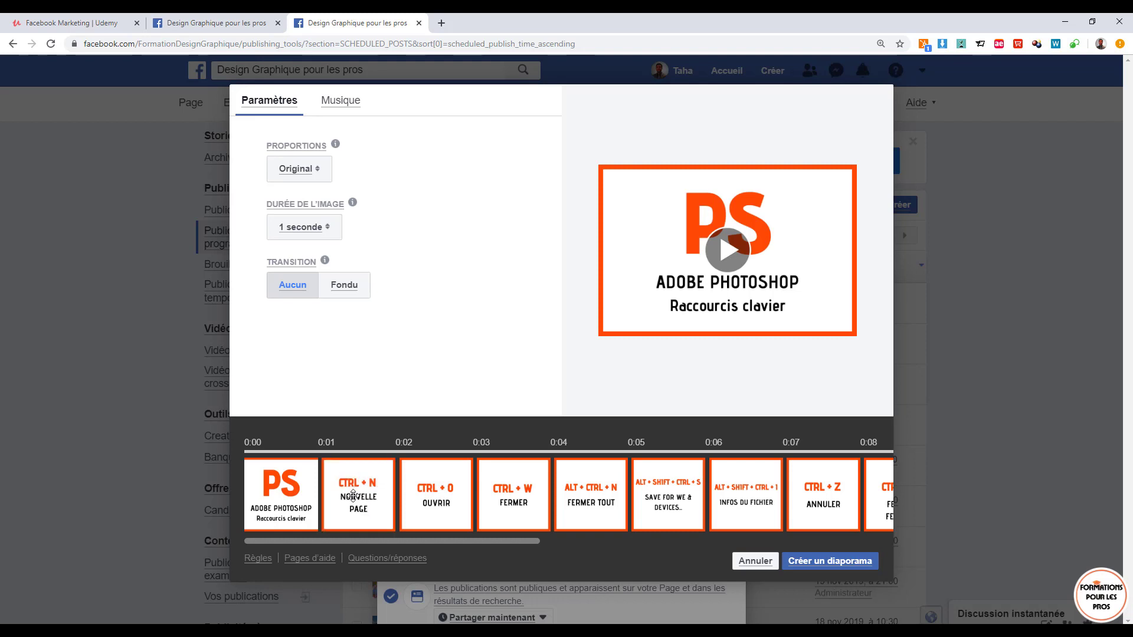
- Preview the slideshow after moving the CTRL + N slide to the start and removing the Adobe Photoshop cover slide
left_click_drag(363, 496, 255, 465)
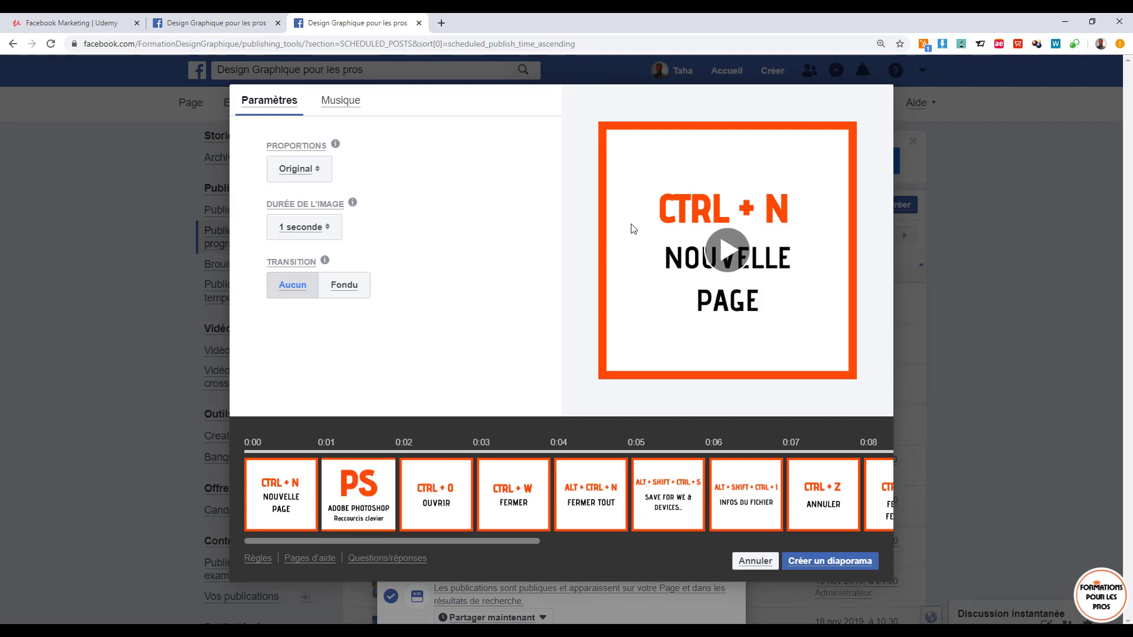
left_click(392, 463)
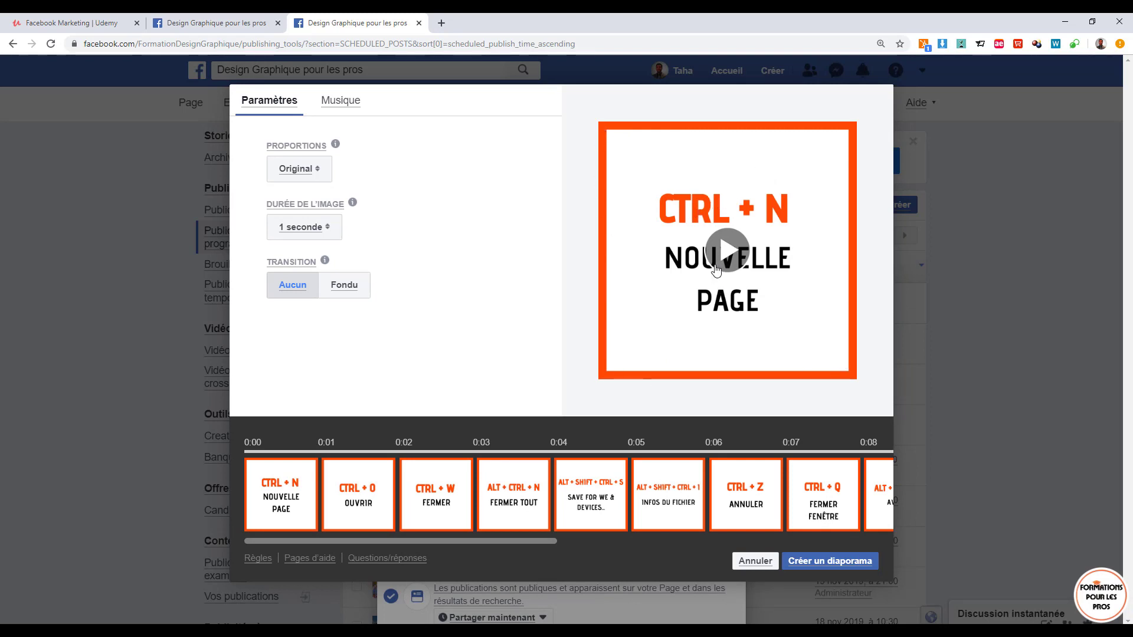
left_click(727, 248)
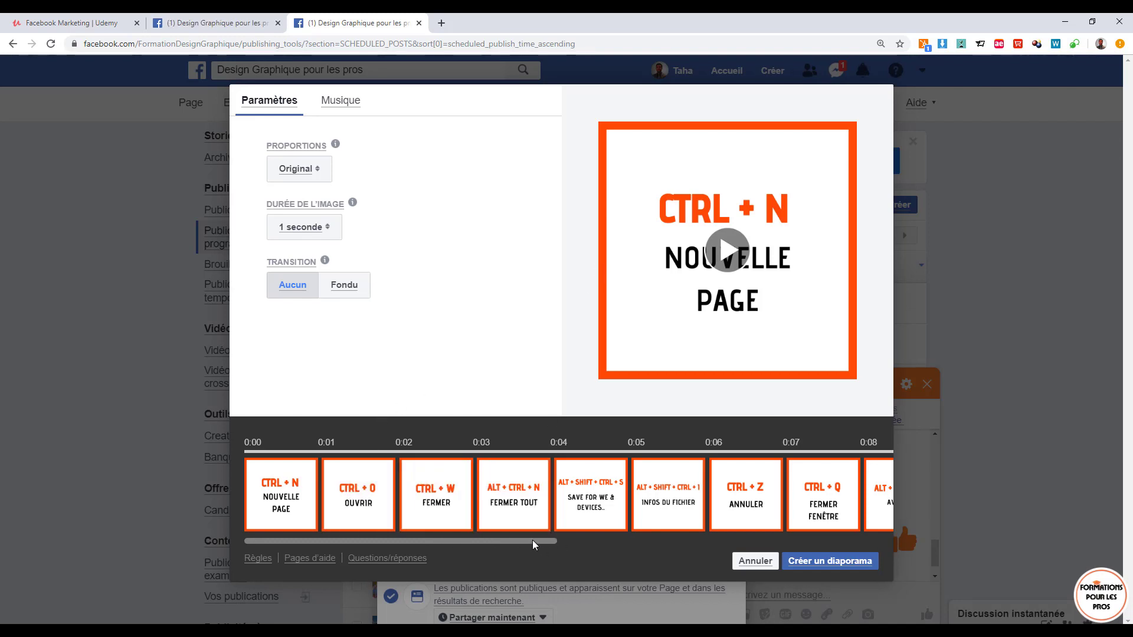
- Remove all slides after the ALT + SHIFT + Z (Avancer) slide, from ALT + CTRL + Z through CTRL + U
left_click_drag(532, 540, 389, 548)
left_click_drag(501, 540, 835, 522)
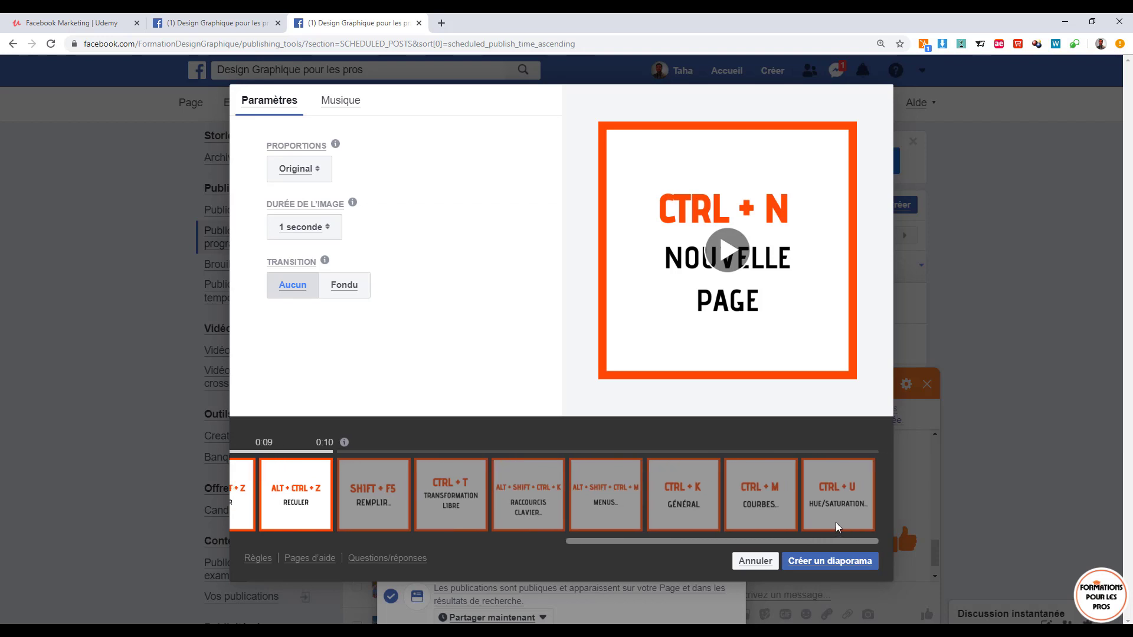
left_click(404, 465)
left_click(404, 464)
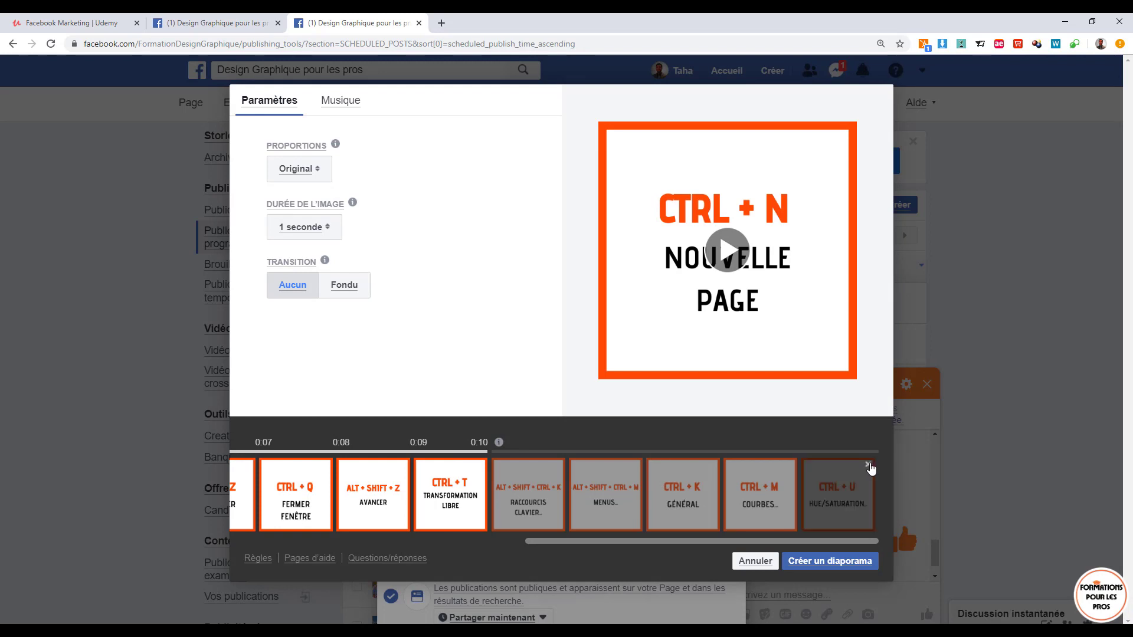
left_click(869, 465)
left_click(869, 465)
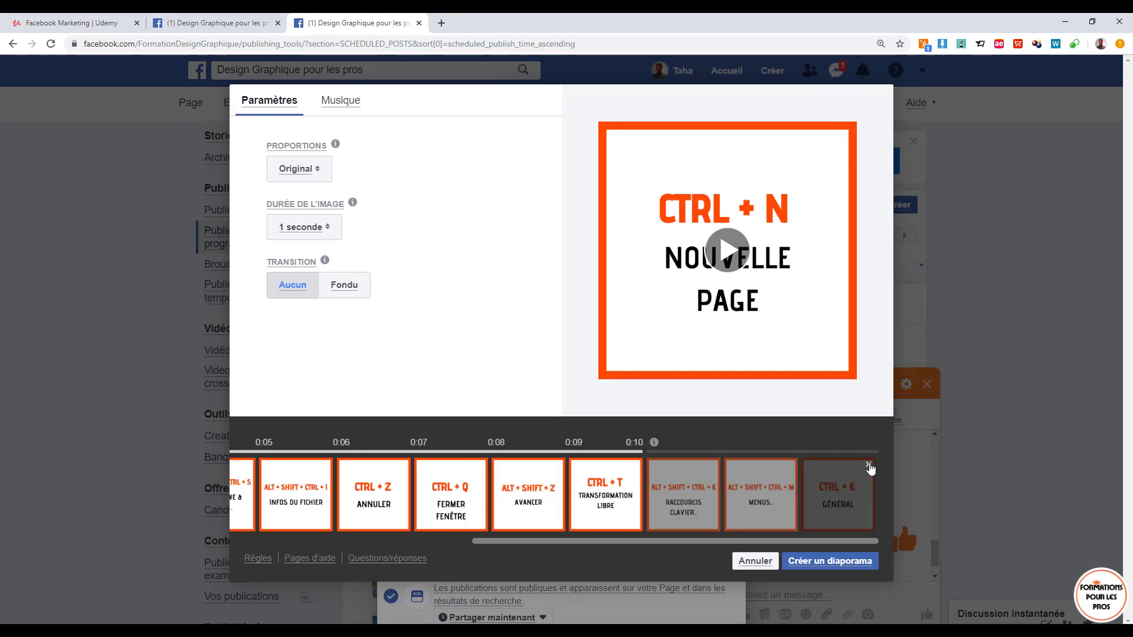
left_click(869, 465)
left_click(869, 465)
left_click(869, 465)
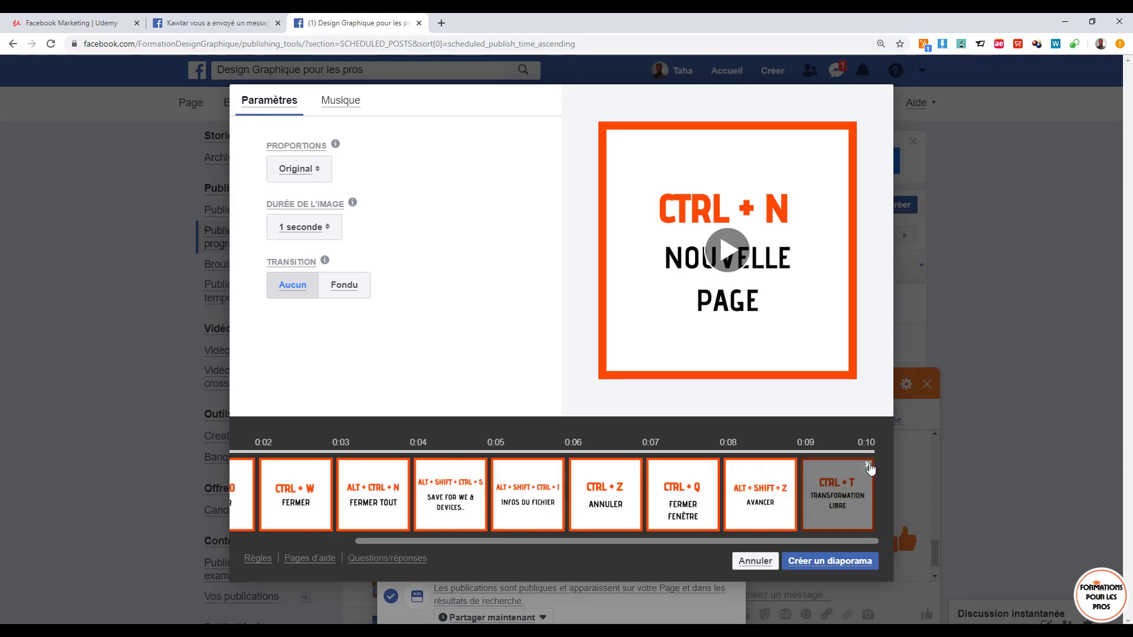
left_click(869, 465)
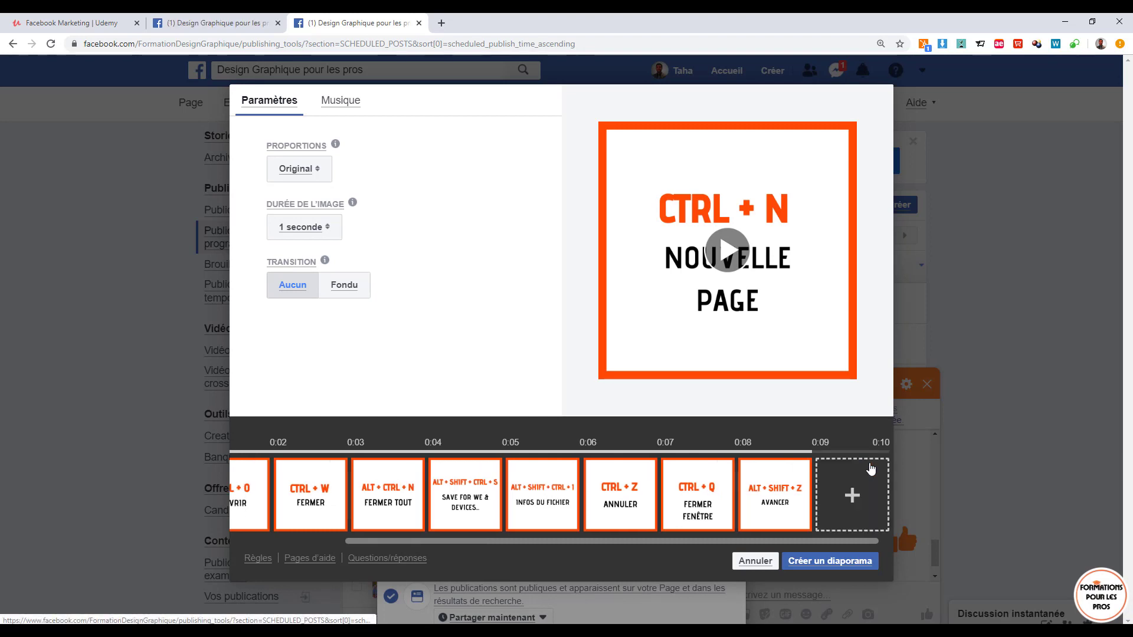
- Add the Adobe Photoshop cover photo from the "Photoshop - Raccourcis clavier" album to the slideshow's free slot
left_click(845, 507)
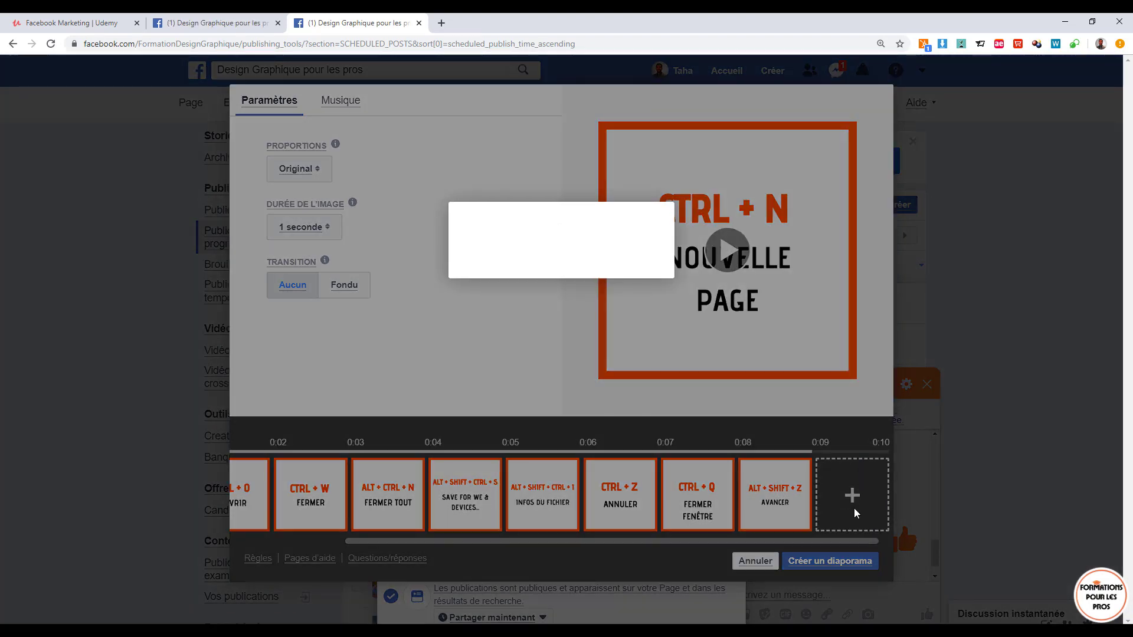
scroll(415, 371, "down", 2)
scroll(415, 370, "down", 1)
left_click(328, 392)
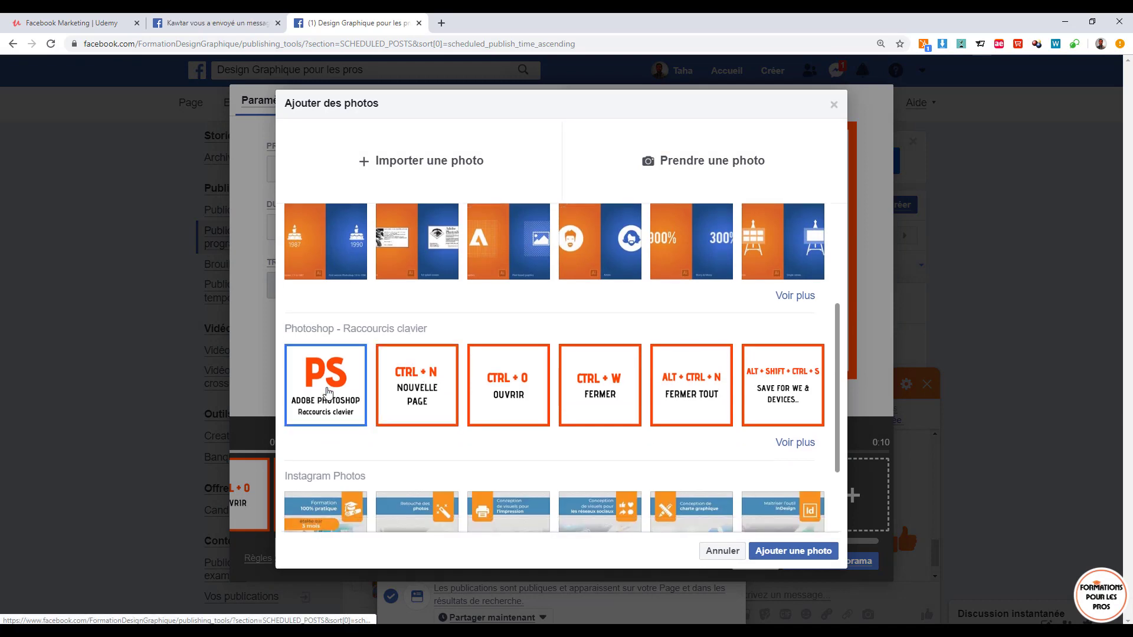
left_click(328, 391)
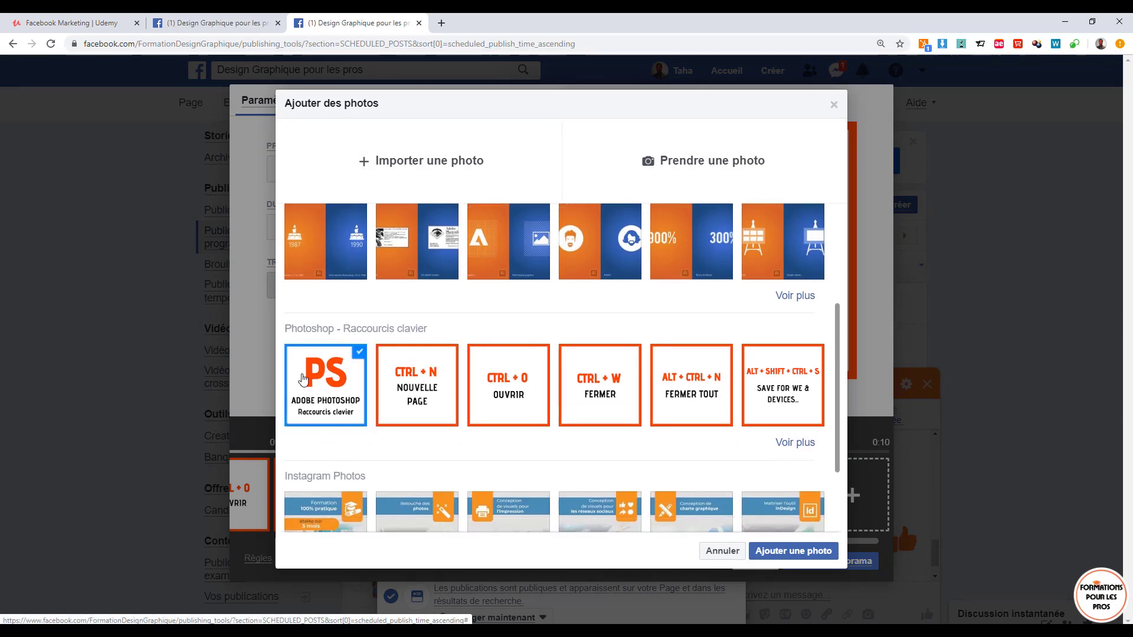
left_click(778, 552)
- Move the Adobe Photoshop cover slide to the first position of the slideshow, before CTRL + N
left_click_drag(844, 494, 242, 466)
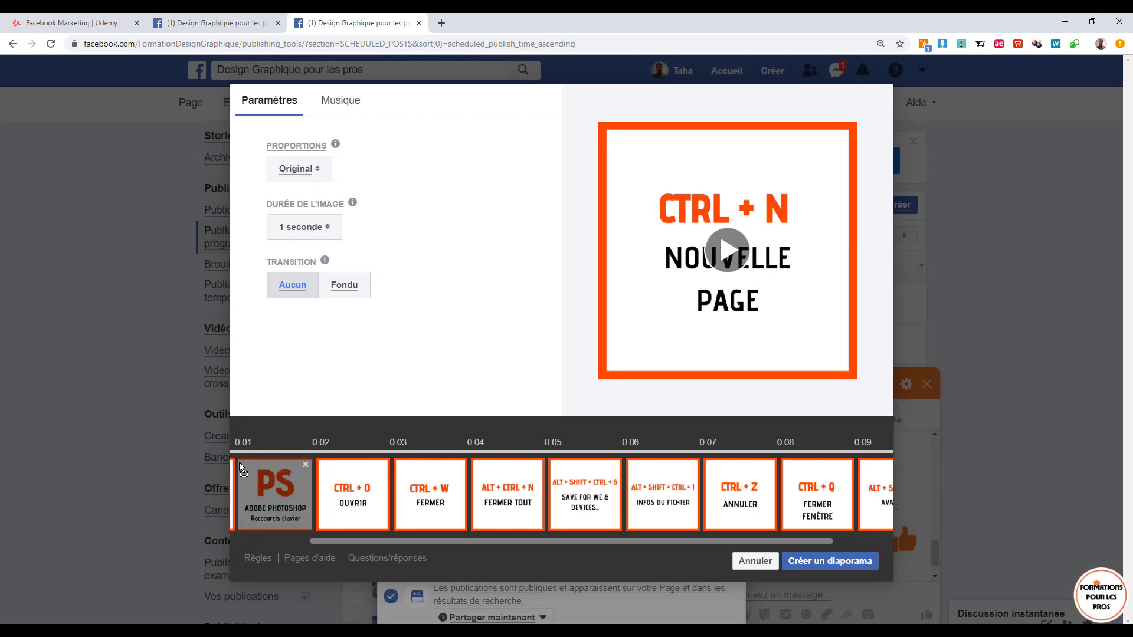
left_click_drag(239, 462, 193, 463)
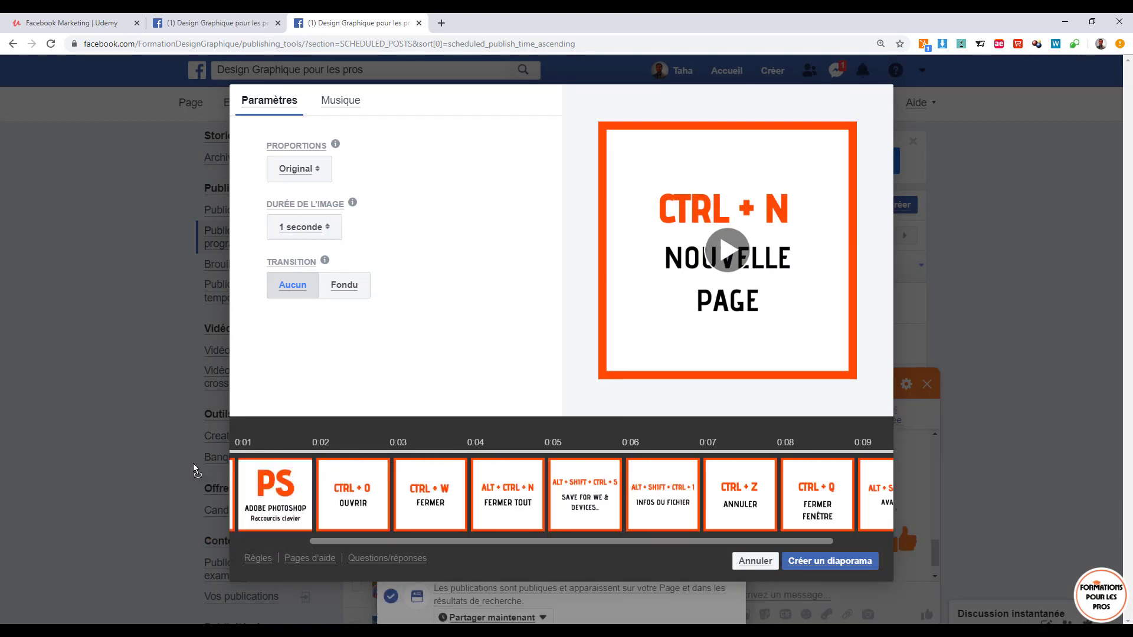
left_click(290, 543)
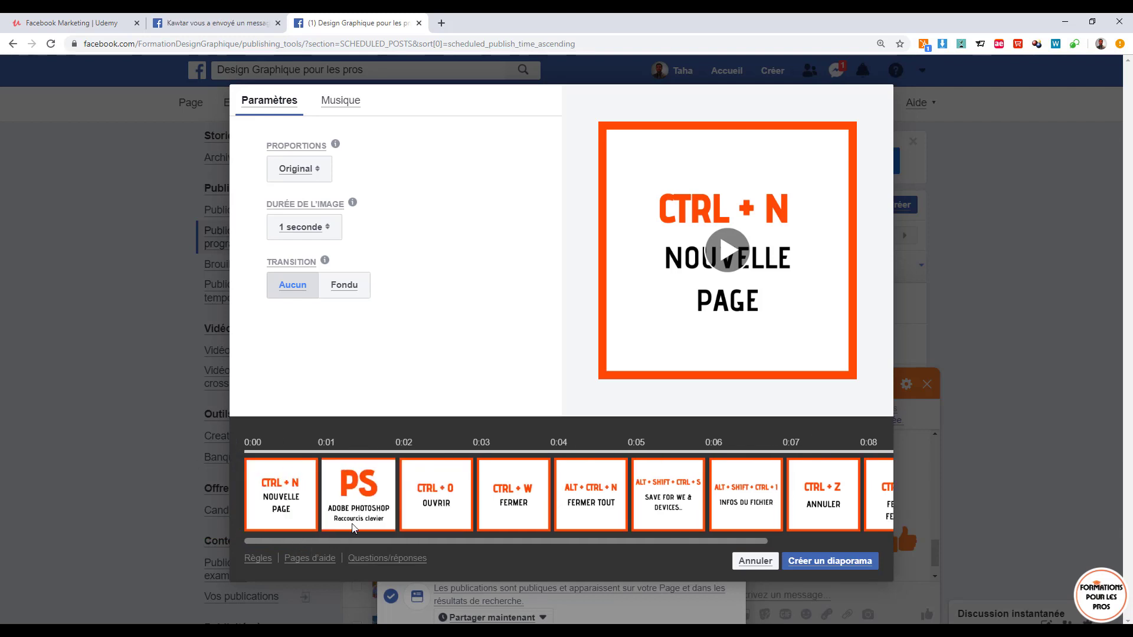
left_click_drag(360, 505, 254, 490)
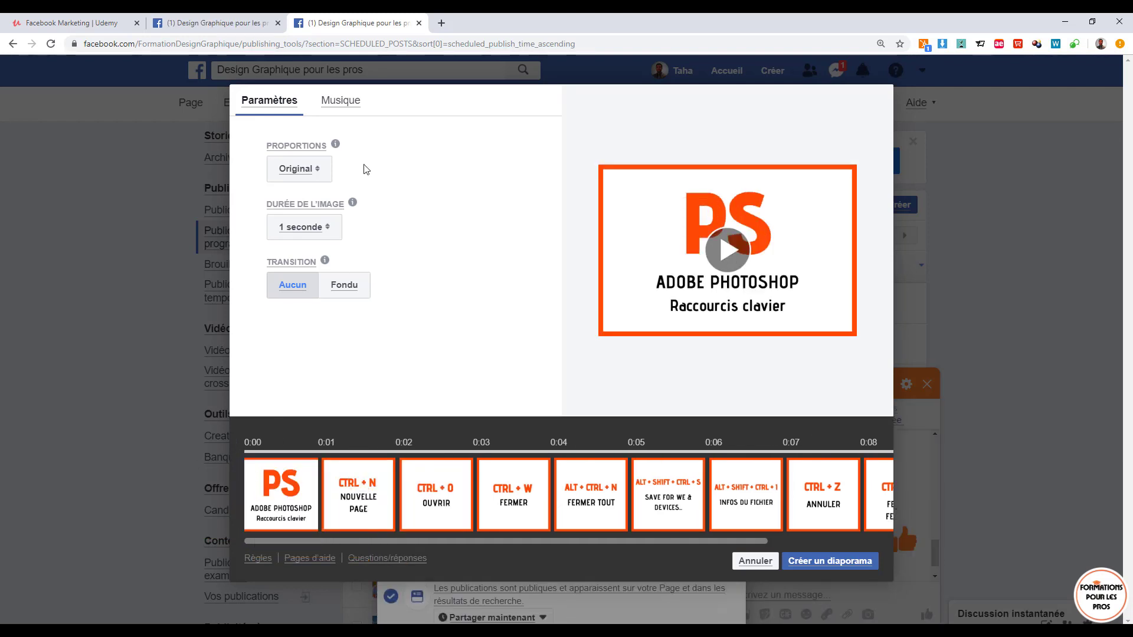